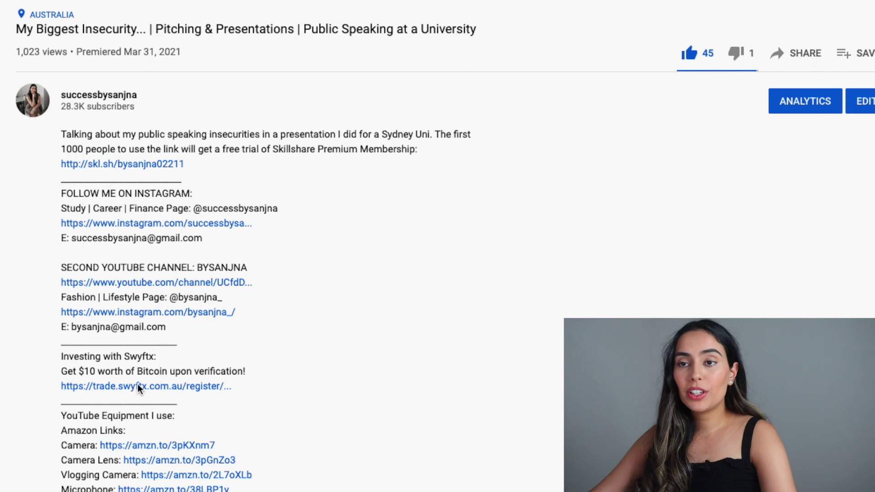
# Open the Swyftx link from the video description and log in to the existing account with the filled-in credentials
pyautogui.click(182, 387)
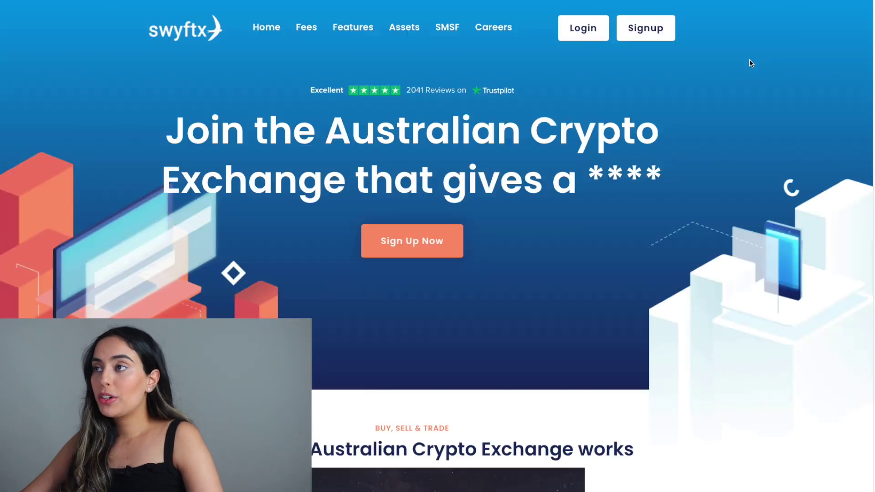
pyautogui.click(602, 27)
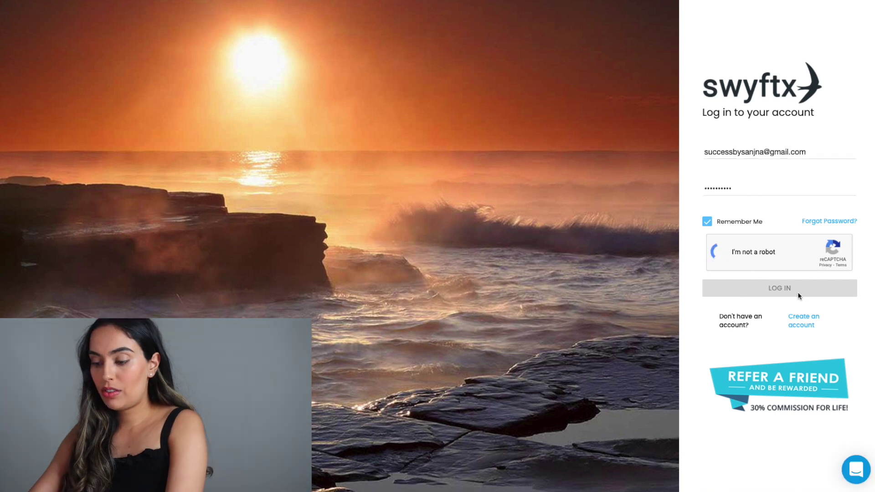
pyautogui.click(797, 294)
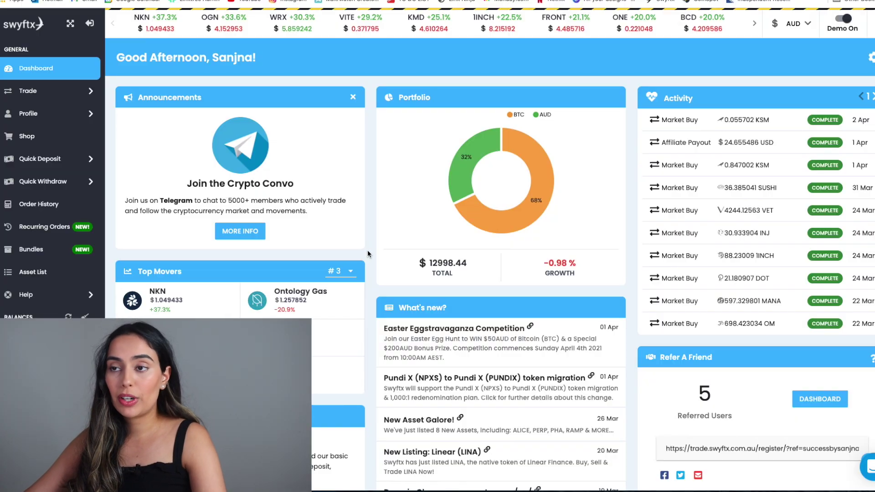
# Open the profile's Verification page to view the account's email, phone and identity verification
pyautogui.click(52, 113)
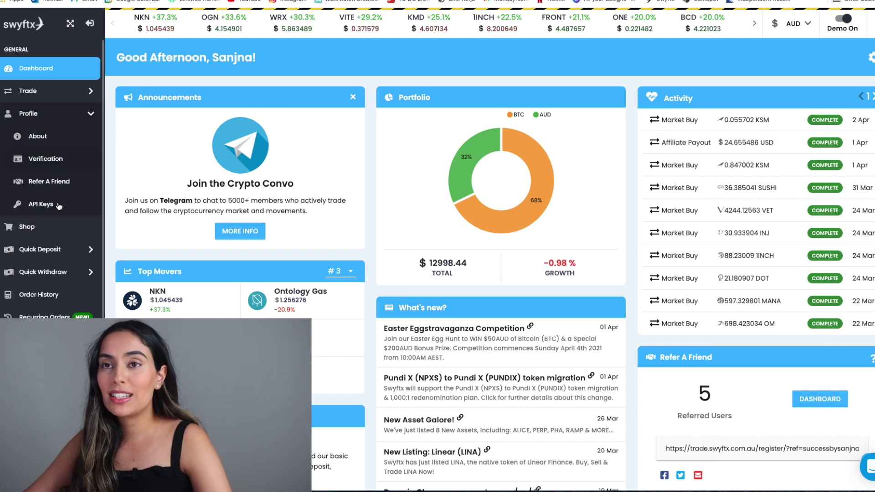
pyautogui.click(58, 158)
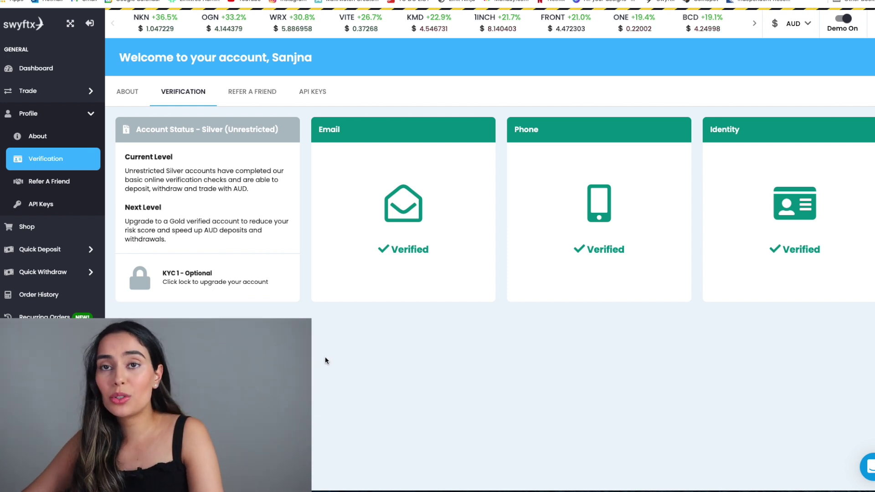
# Turn off demo mode and open the Deposit page of the trading section
pyautogui.click(46, 92)
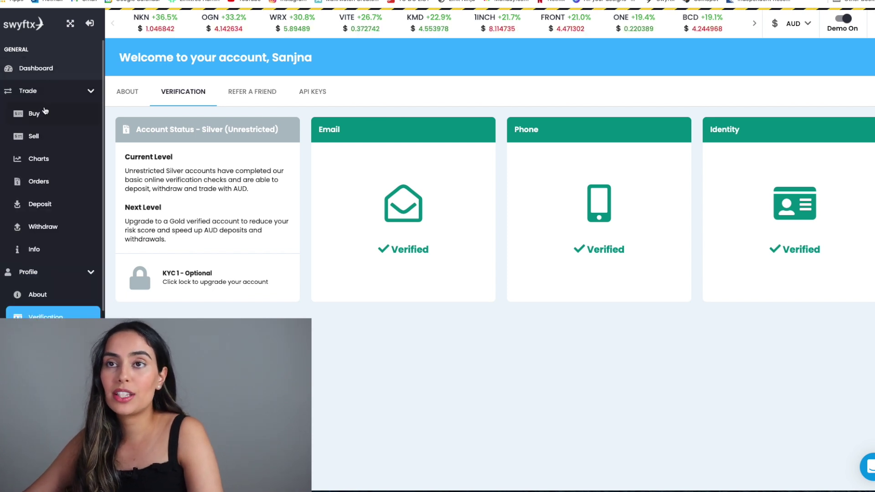
pyautogui.click(59, 206)
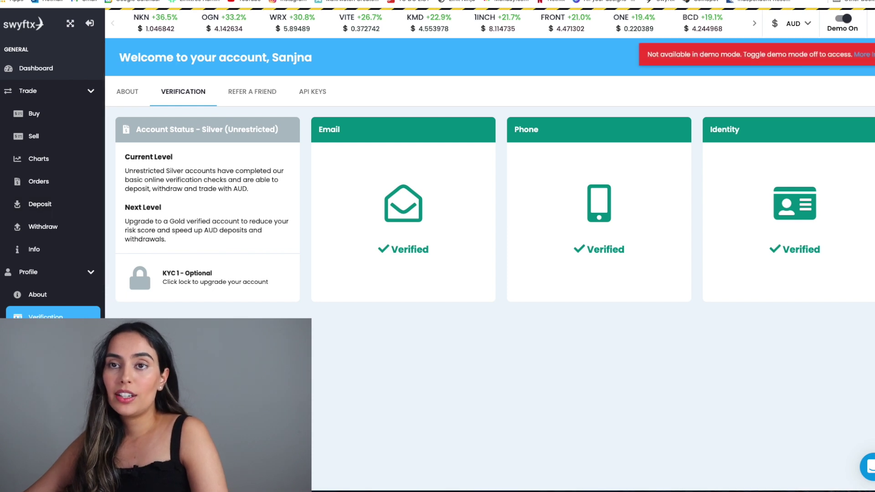
pyautogui.click(840, 20)
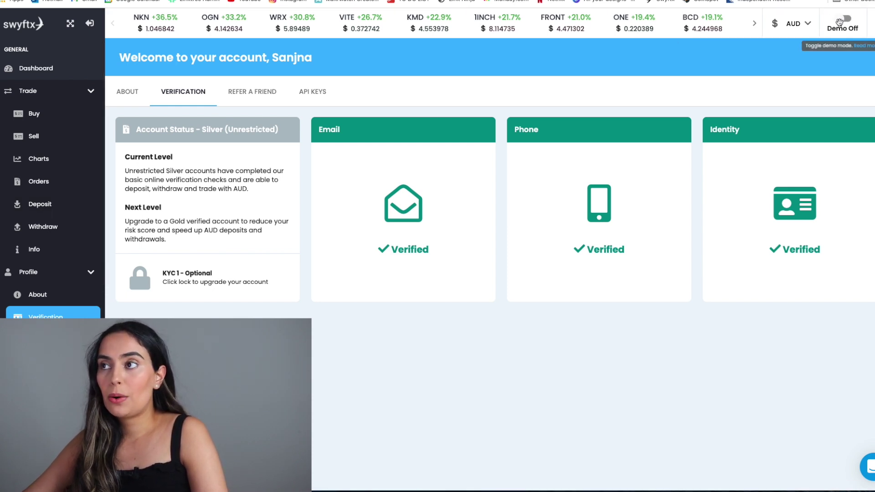
pyautogui.click(40, 205)
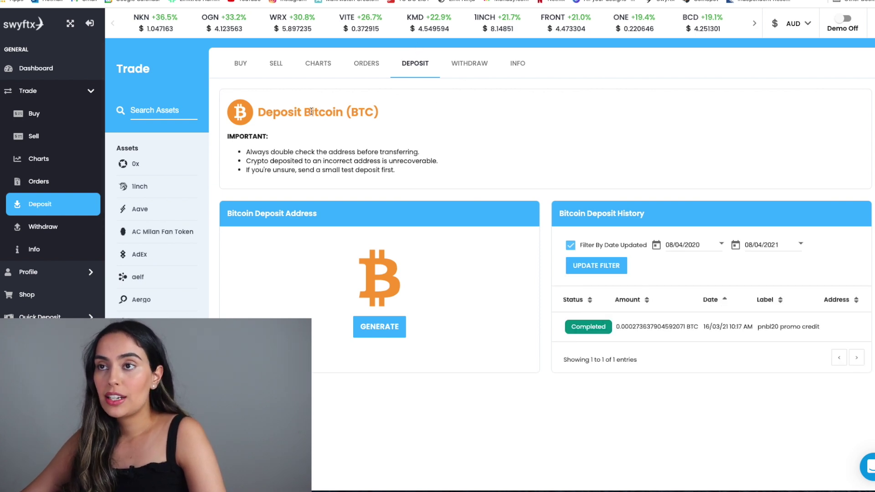
# Search the assets for "aud" and open the deposit page for Australian Dollars
pyautogui.click(162, 109)
pyautogui.write('aud')
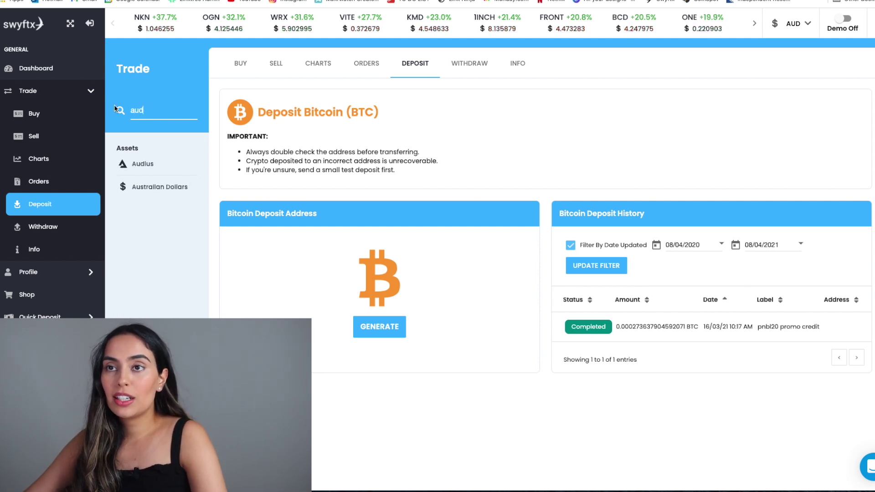
pyautogui.click(154, 190)
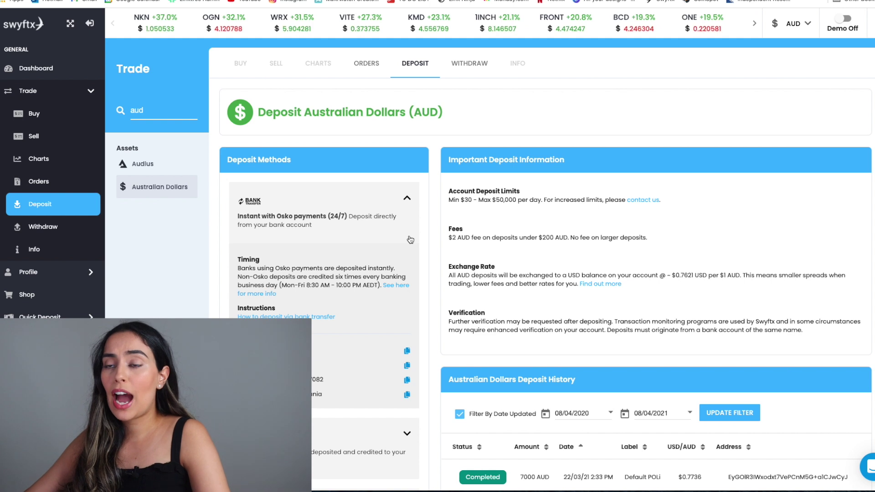
# Review the AUD deposit methods, including bank transfer, PayID, POLi and credit card, along with the limits and fees
pyautogui.scroll(-1, 424, 261)
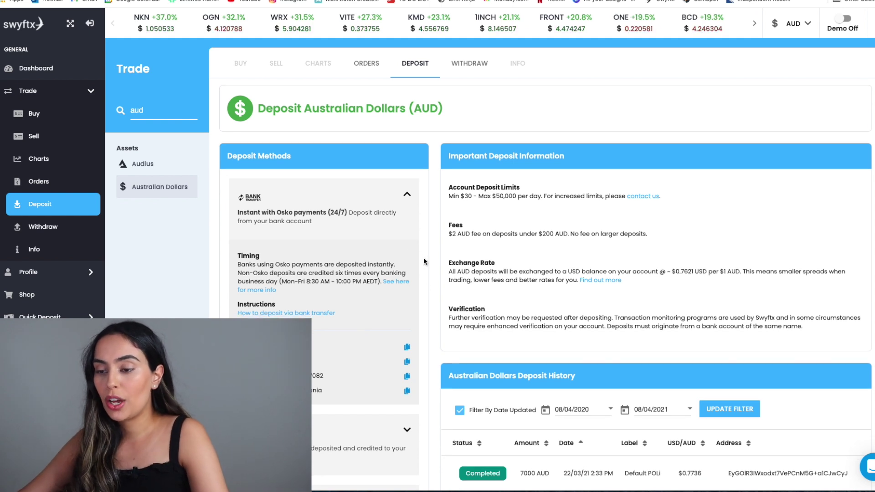
pyautogui.scroll(-1, 424, 261)
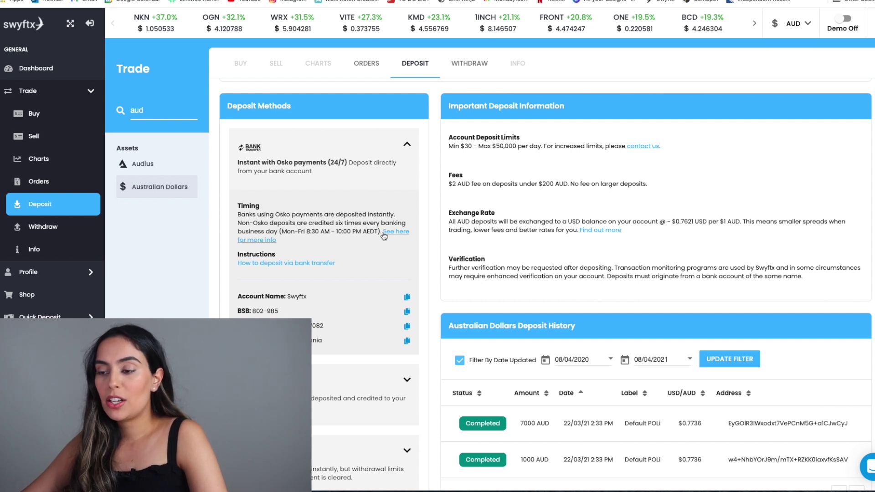
pyautogui.scroll(-3, 347, 340)
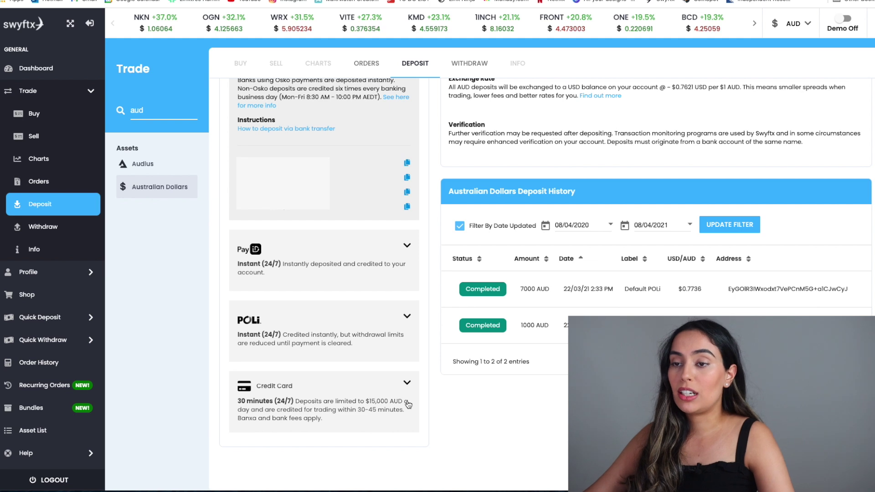
pyautogui.scroll(4, 436, 257)
pyautogui.scroll(-3, 433, 216)
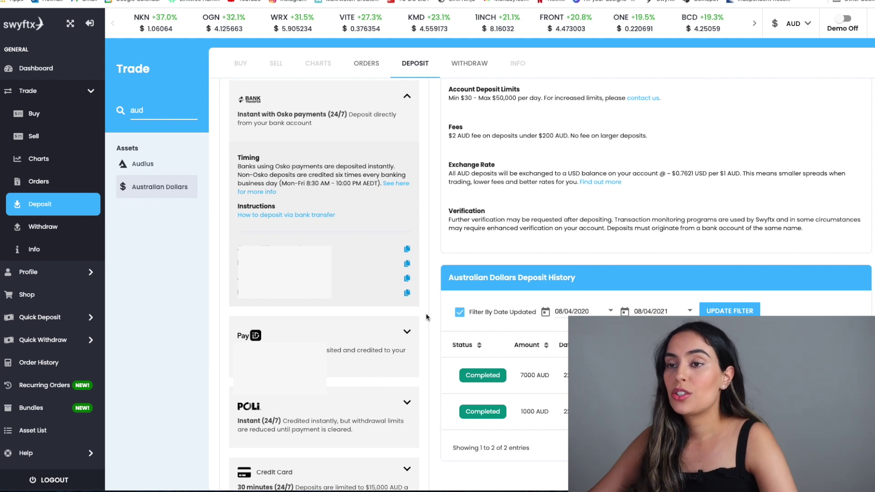
pyautogui.scroll(3, 431, 315)
pyautogui.scroll(-5, 435, 303)
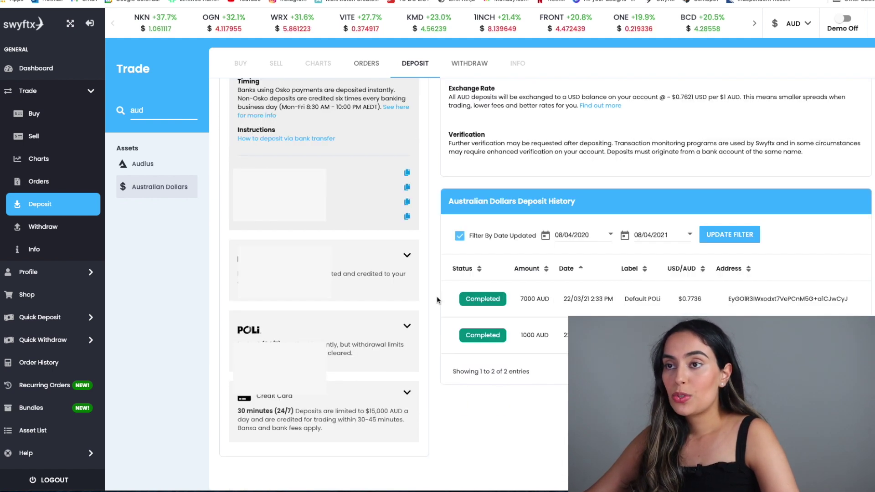
pyautogui.scroll(2, 438, 300)
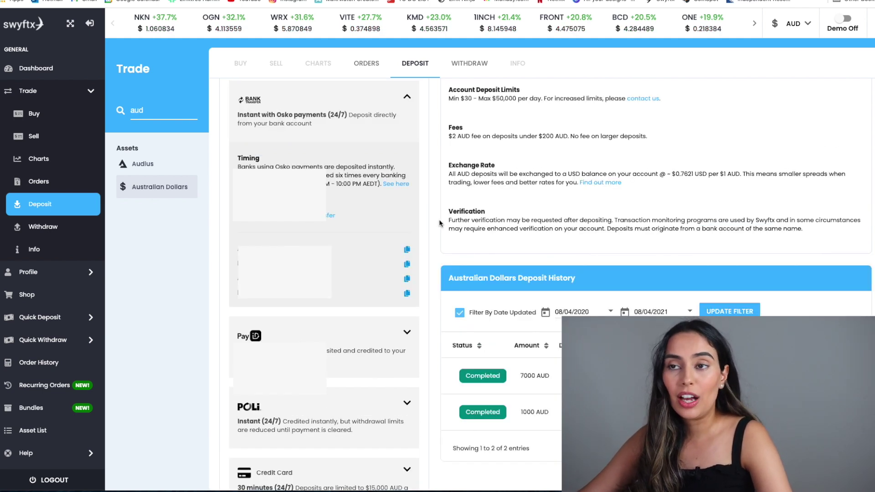
pyautogui.scroll(3, 439, 220)
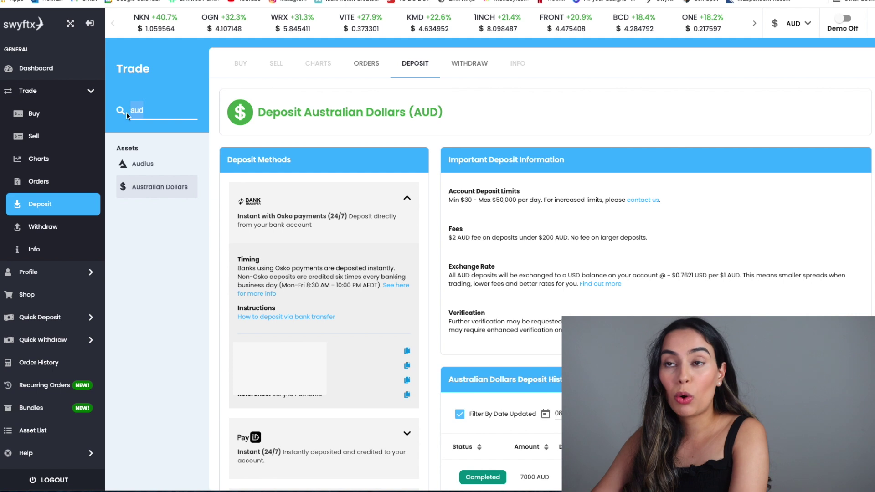
# Search the assets for "btc" and open the deposit page for Bitcoin
pyautogui.write('btc')
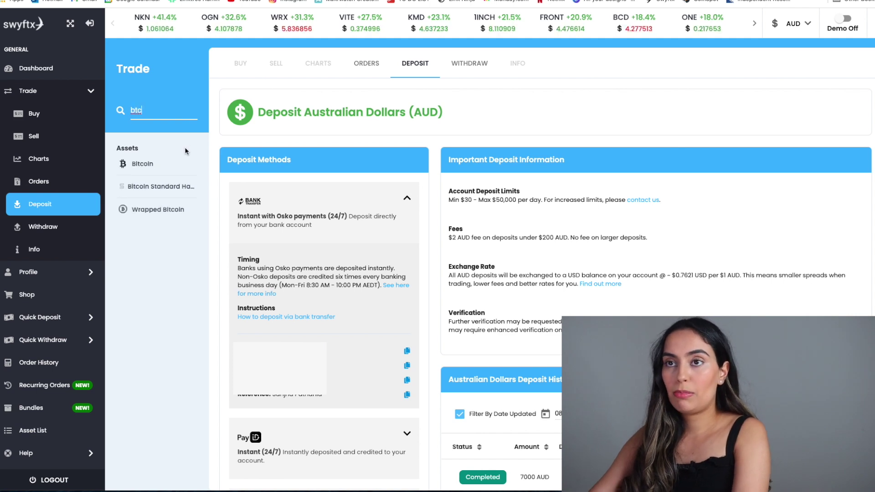
pyautogui.click(163, 168)
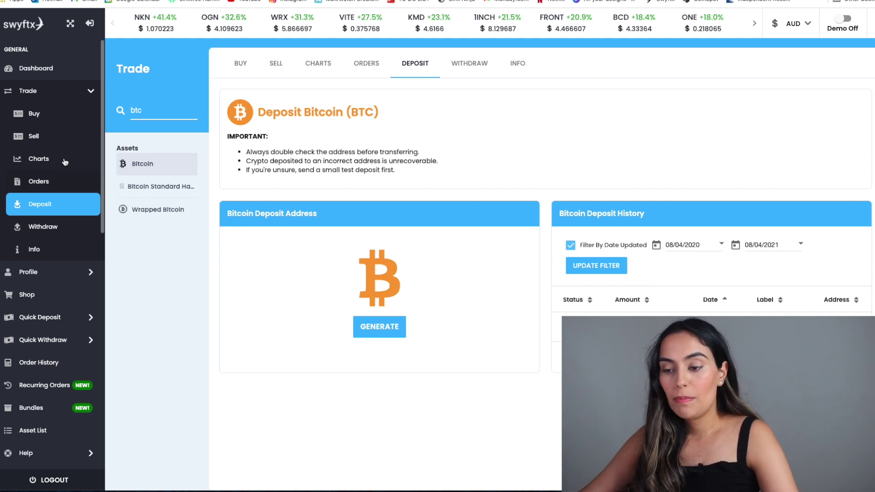
# Open the Bitcoin Buy page with demo mode on and check the account balances
pyautogui.click(50, 120)
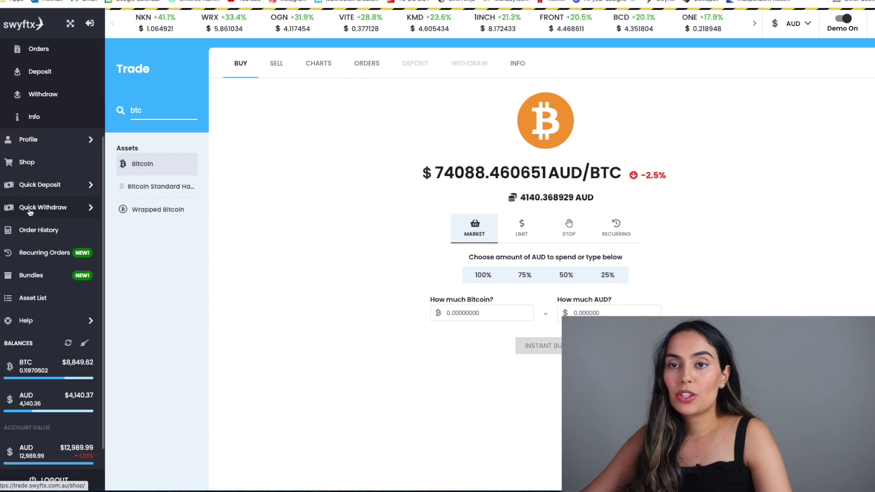
pyautogui.scroll(-2, 30, 212)
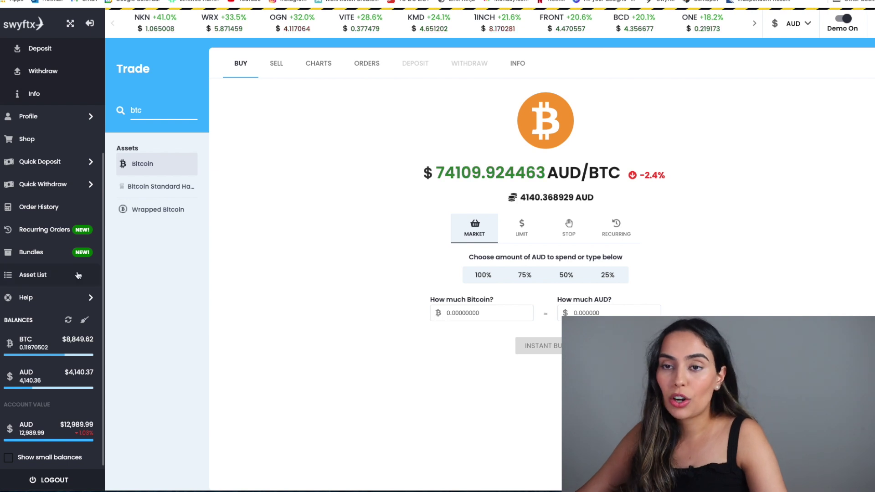
pyautogui.scroll(5, 76, 273)
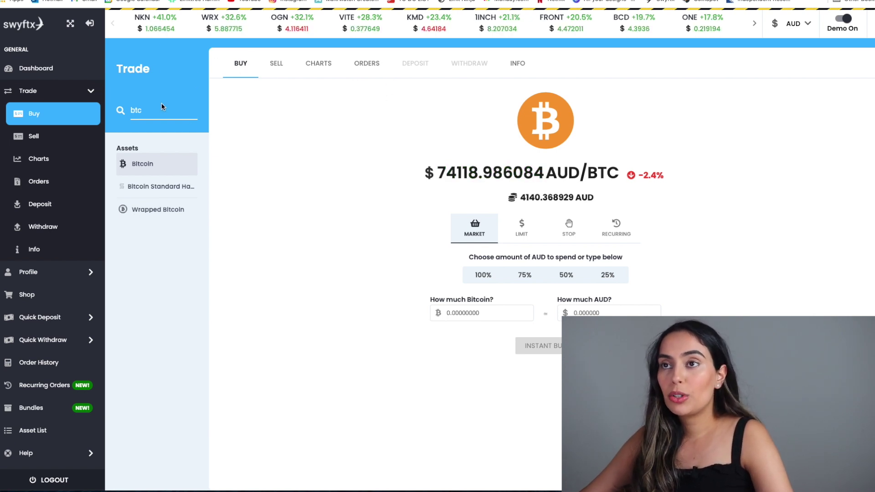
# Replace the asset search with "eth" and select Ethereum as the asset to buy
pyautogui.moveTo(153, 110); pyautogui.dragTo(124, 112)
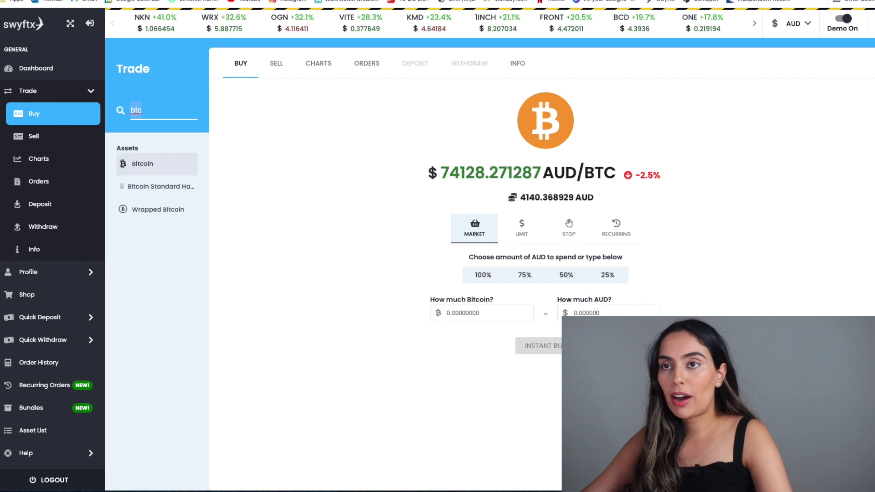
pyautogui.write('rt')
pyautogui.press('BackSpace')
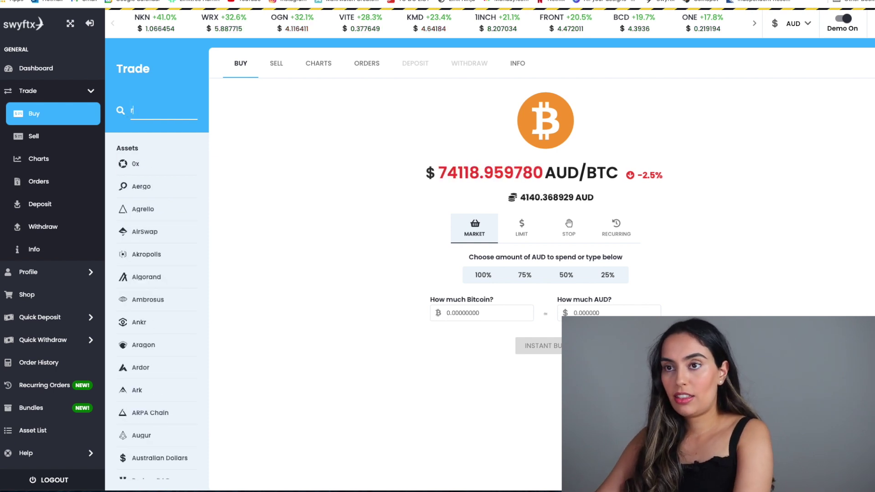
pyautogui.press('BackSpace')
pyautogui.write('eth')
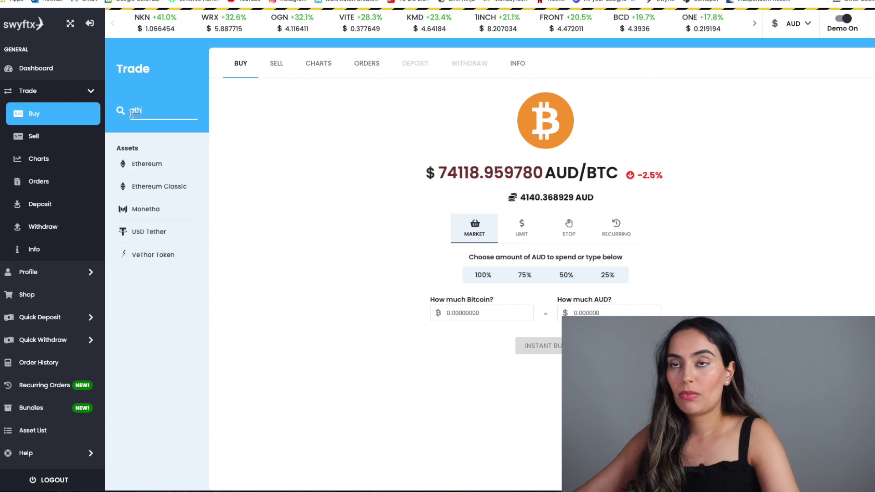
pyautogui.click(147, 164)
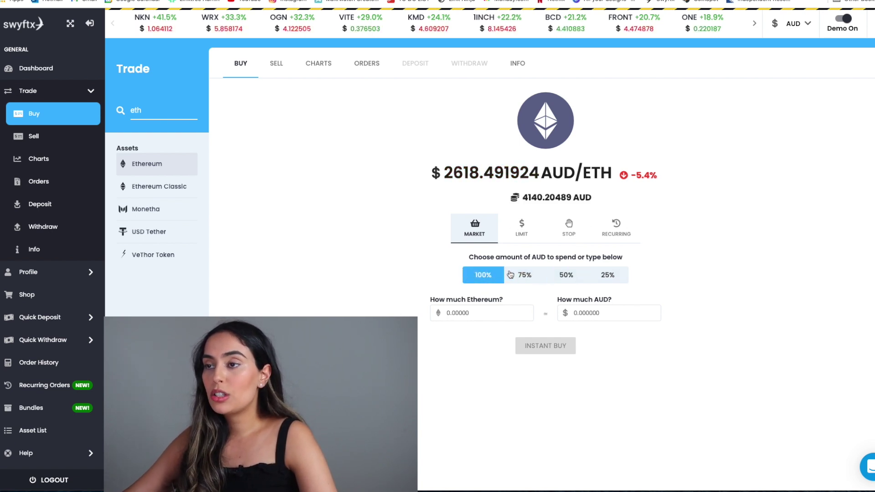
# Try the 100% preset for the Ethereum market buy and set the amount to spend to 1000 AUD
pyautogui.click(484, 277)
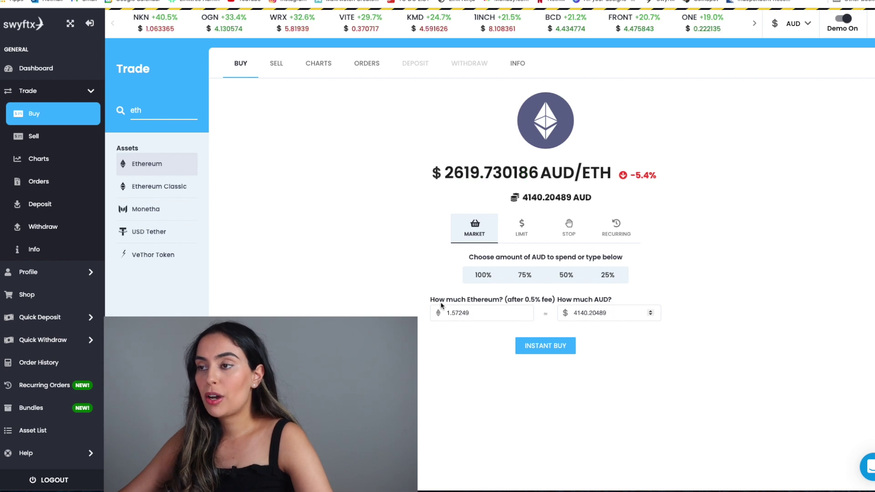
pyautogui.click(475, 312)
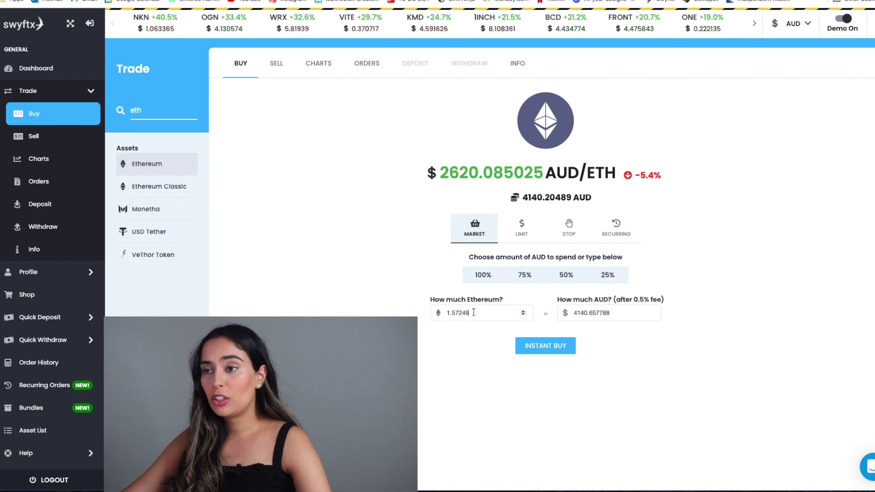
pyautogui.click(629, 314)
pyautogui.moveTo(630, 313); pyautogui.dragTo(567, 308)
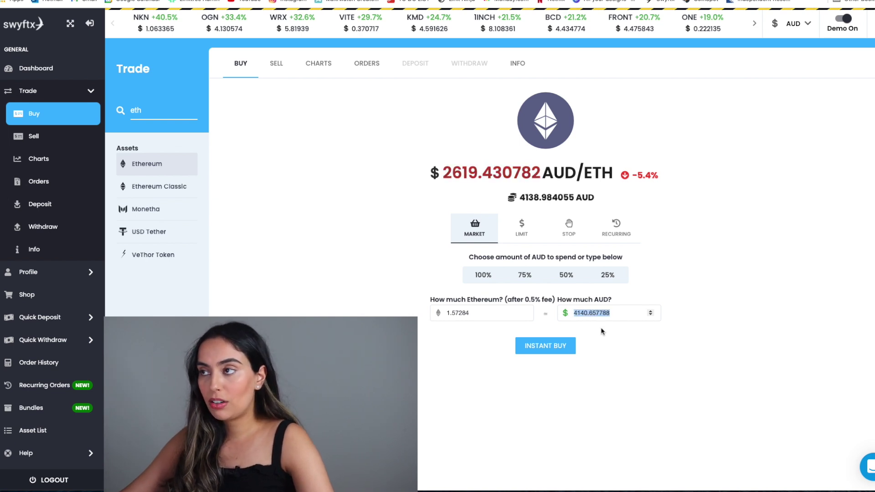
pyautogui.write('100')
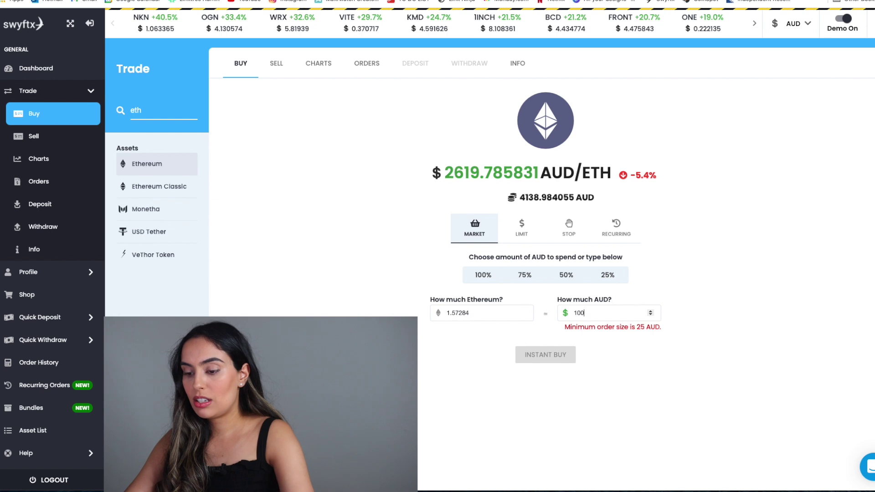
pyautogui.write('0')
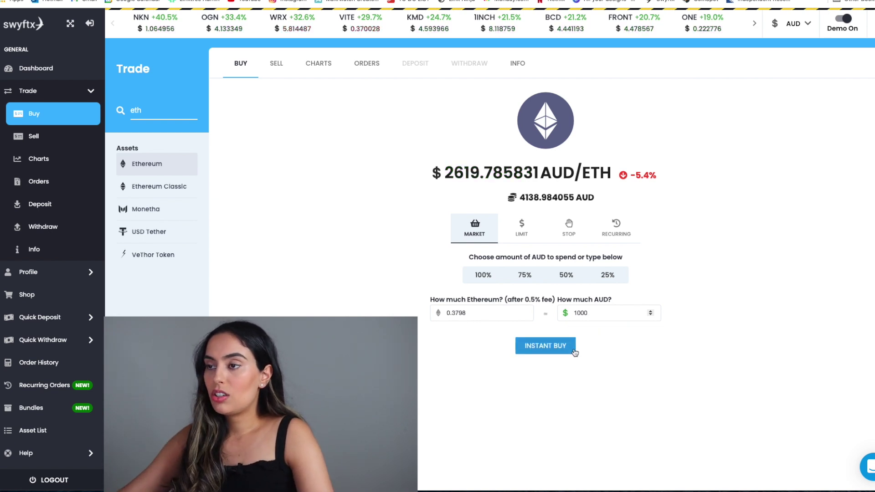
# Place and confirm the instant market buy of Ethereum, and check the ETH holding in the balances
pyautogui.click(544, 347)
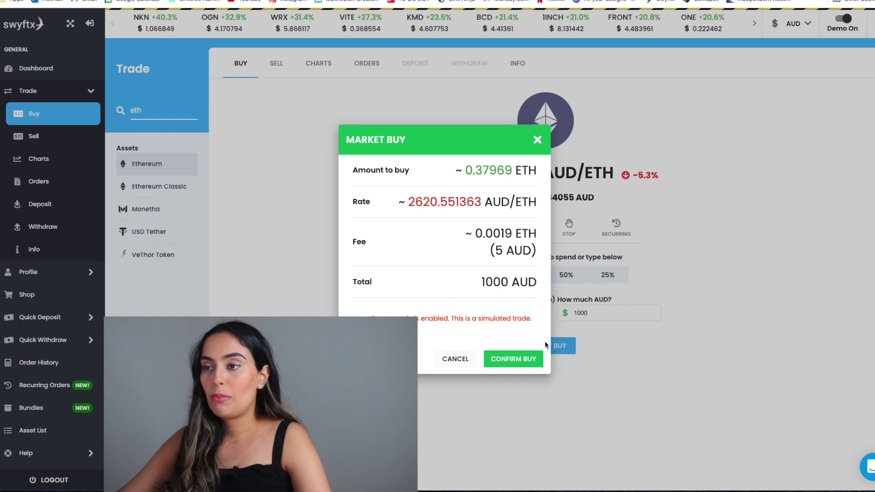
pyautogui.click(514, 360)
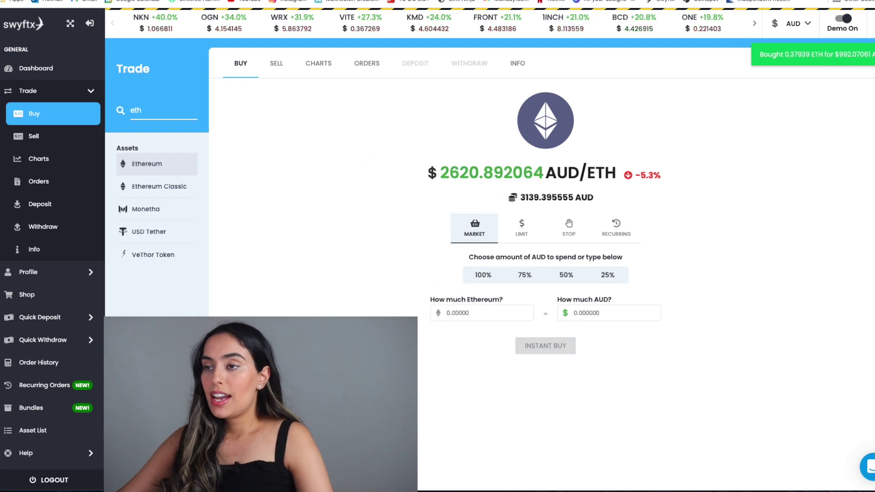
pyautogui.scroll(-3, 94, 337)
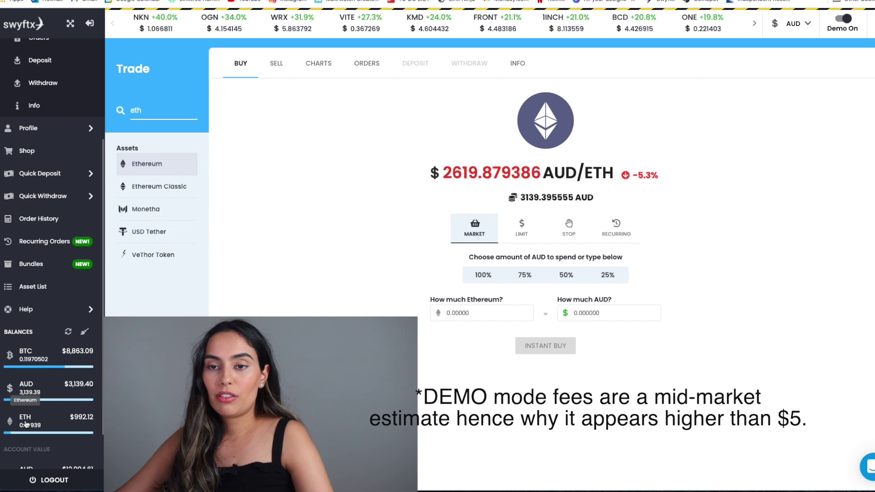
# Review the BTC, AUD and ETH balances and the total account value
pyautogui.scroll(-1, 62, 360)
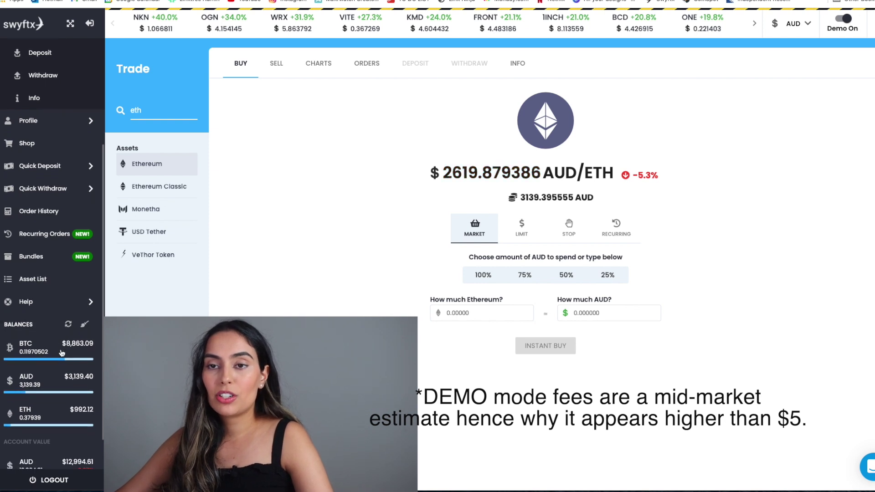
pyautogui.scroll(-1, 62, 353)
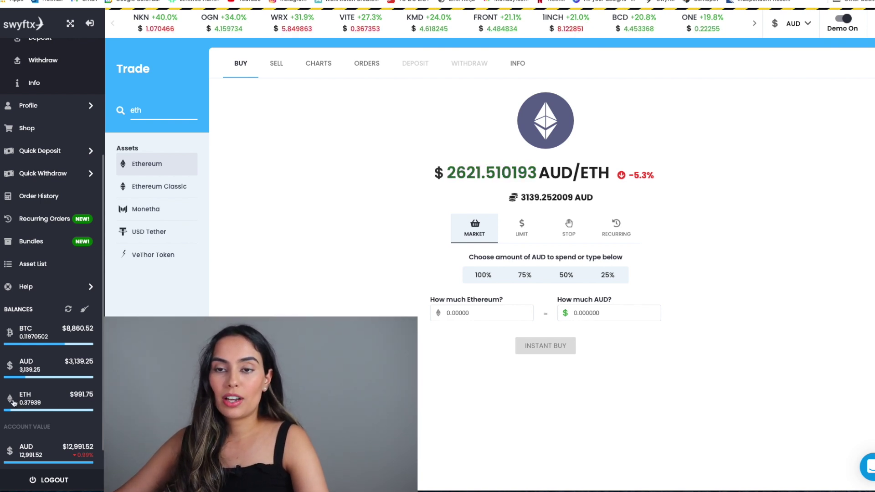
pyautogui.scroll(-1, 50, 404)
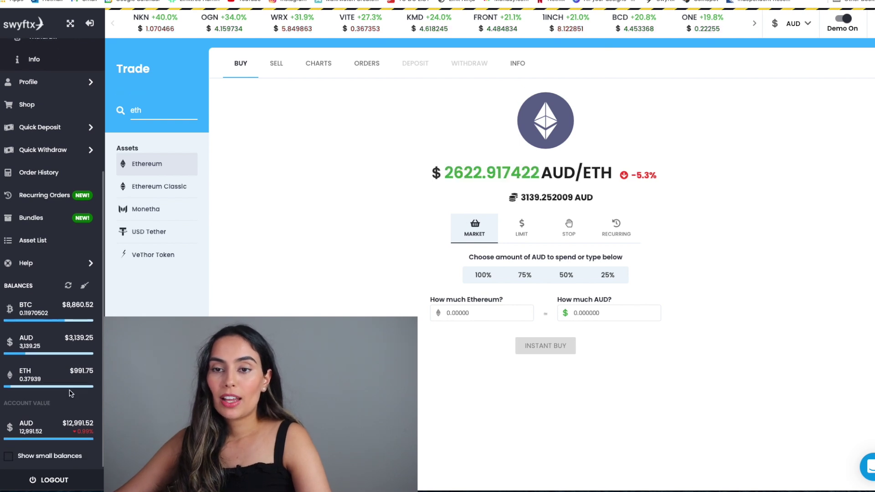
# Switch from buying to selling Ethereum and set the market sell amount to 500 AUD
pyautogui.scroll(5, 65, 341)
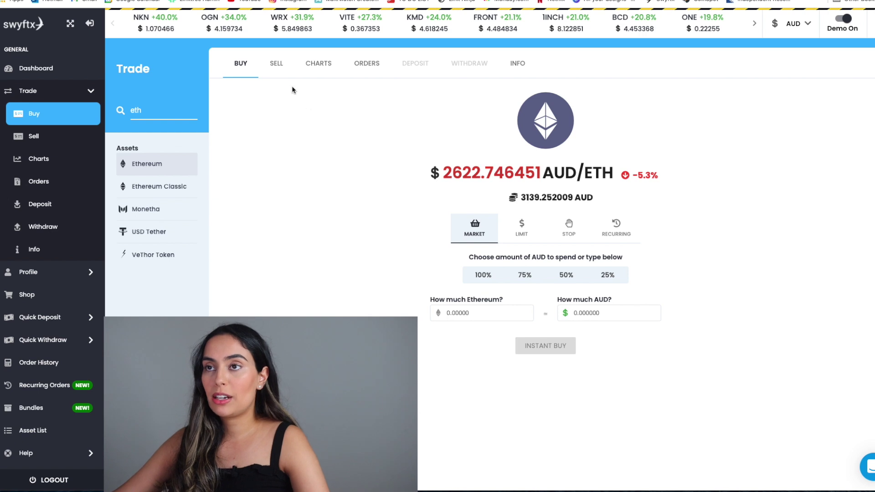
pyautogui.click(276, 64)
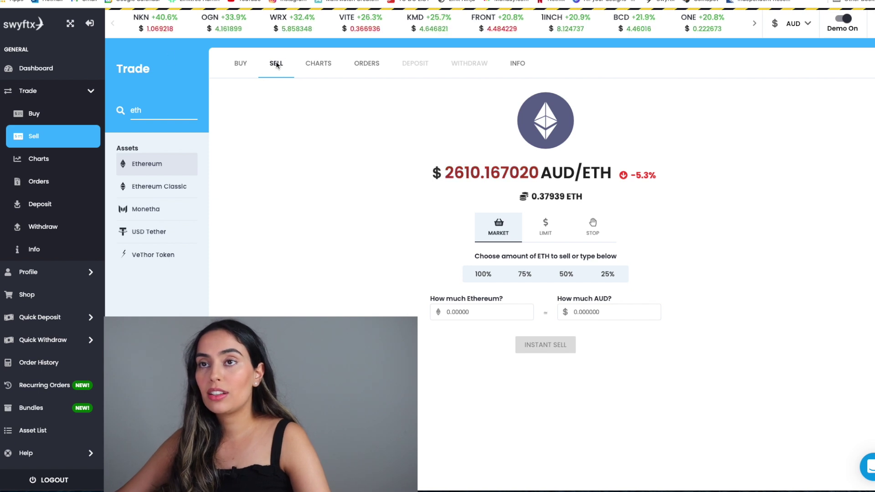
pyautogui.click(600, 313)
pyautogui.write('500')
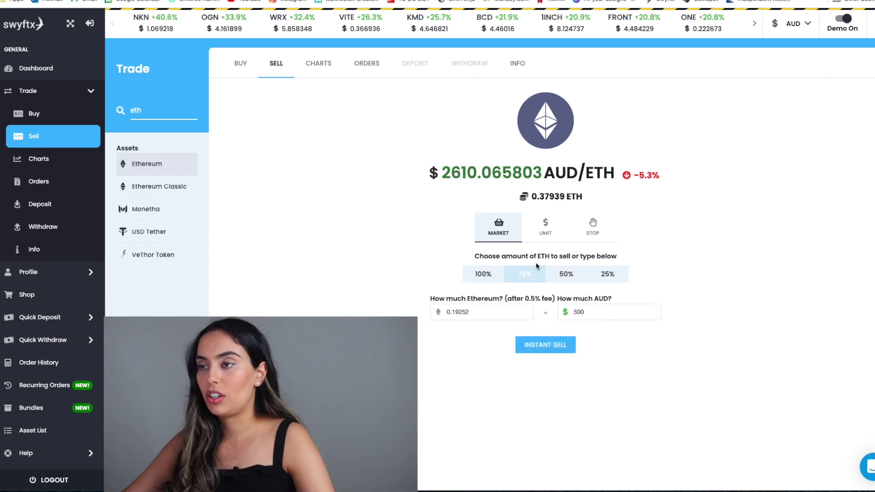
# Place and confirm the instant market sell of Ethereum, and check the AUD and ETH balances
pyautogui.click(551, 347)
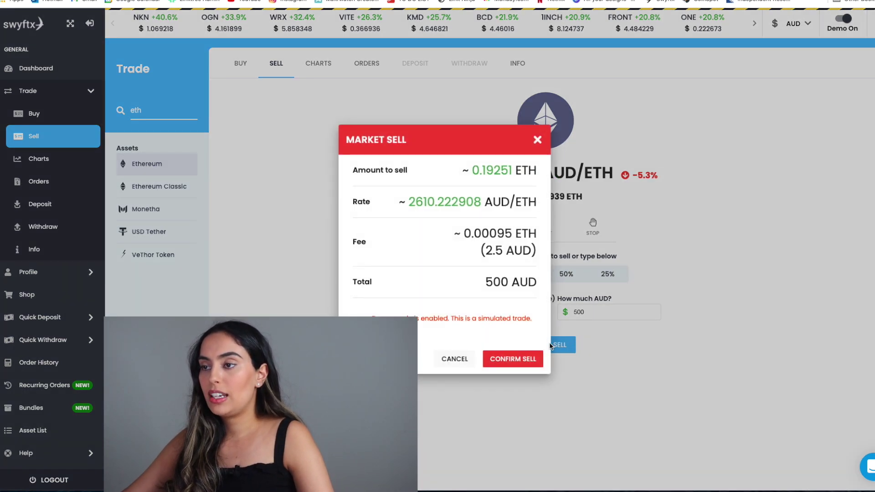
pyautogui.click(516, 358)
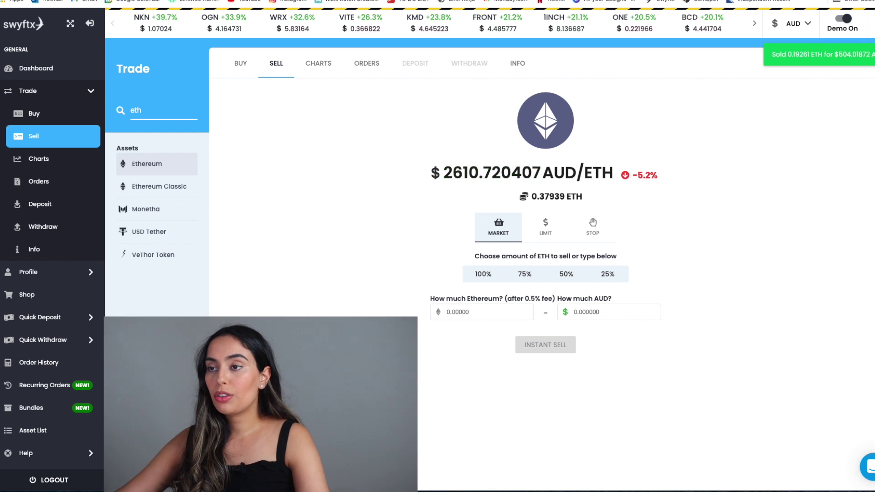
pyautogui.scroll(-4, 81, 297)
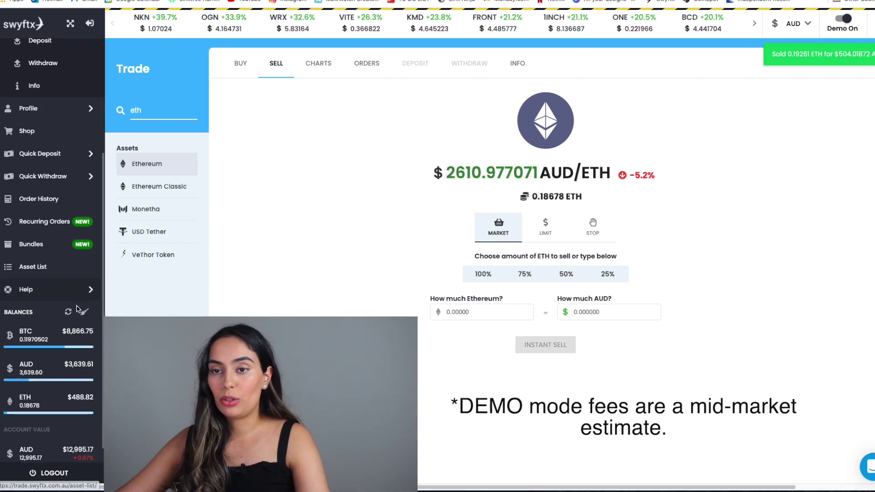